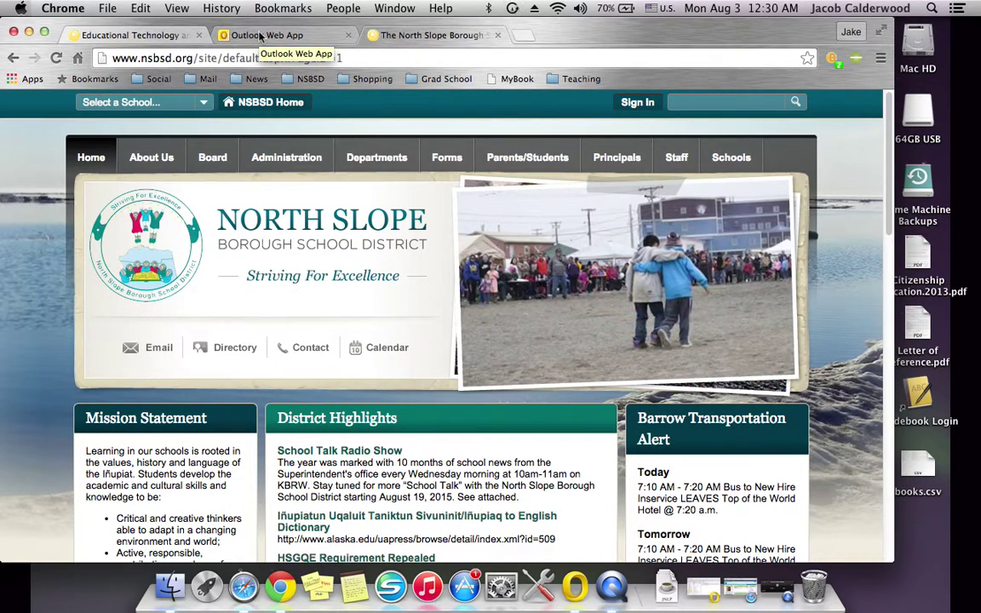
# - Sign in to the Outlook Web App as a public or shared computer with the saved account credentials
pyautogui.click(260, 35)
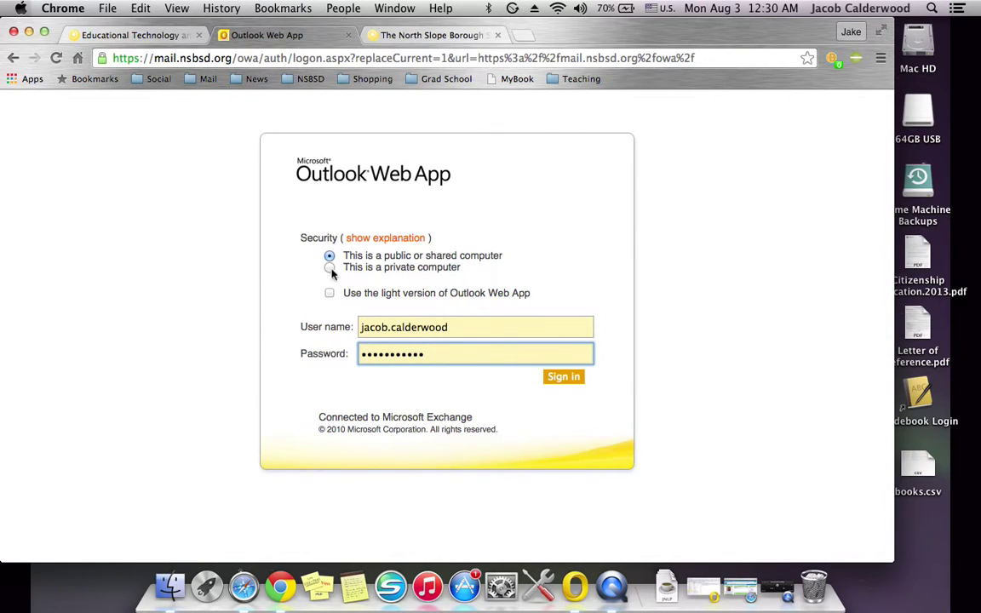
pyautogui.click(390, 33)
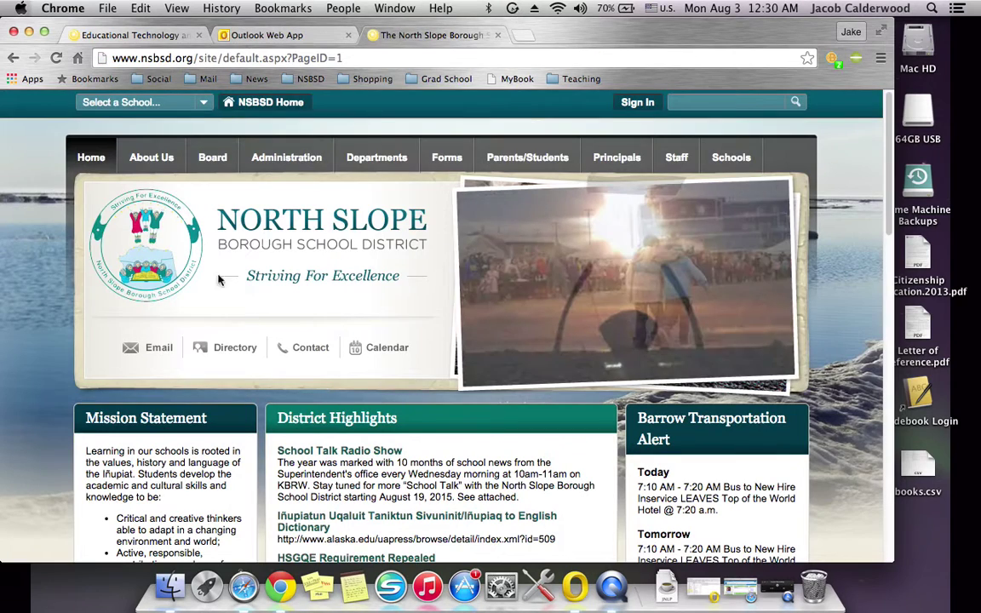
pyautogui.click(287, 34)
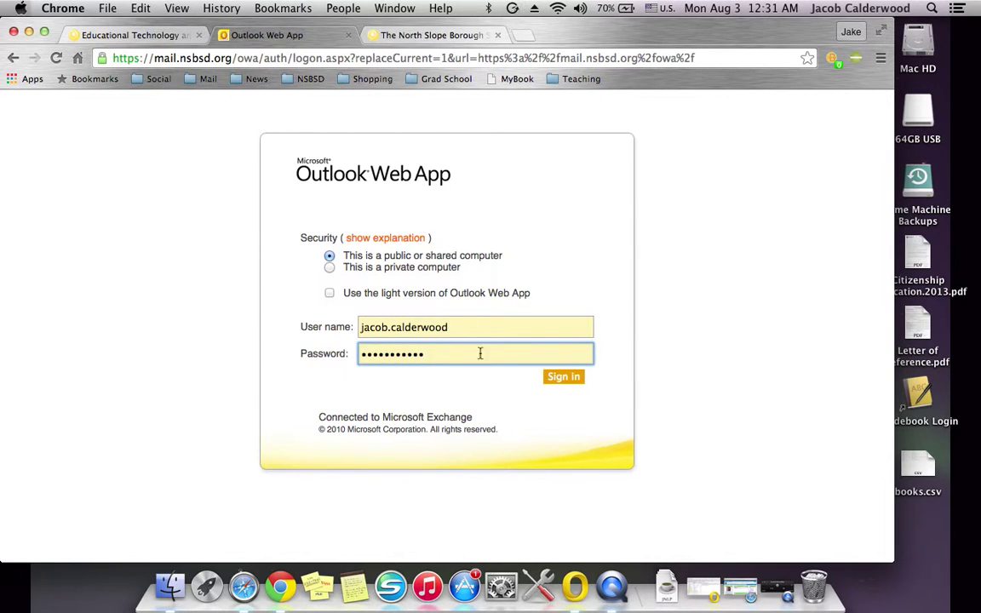
pyautogui.click(571, 382)
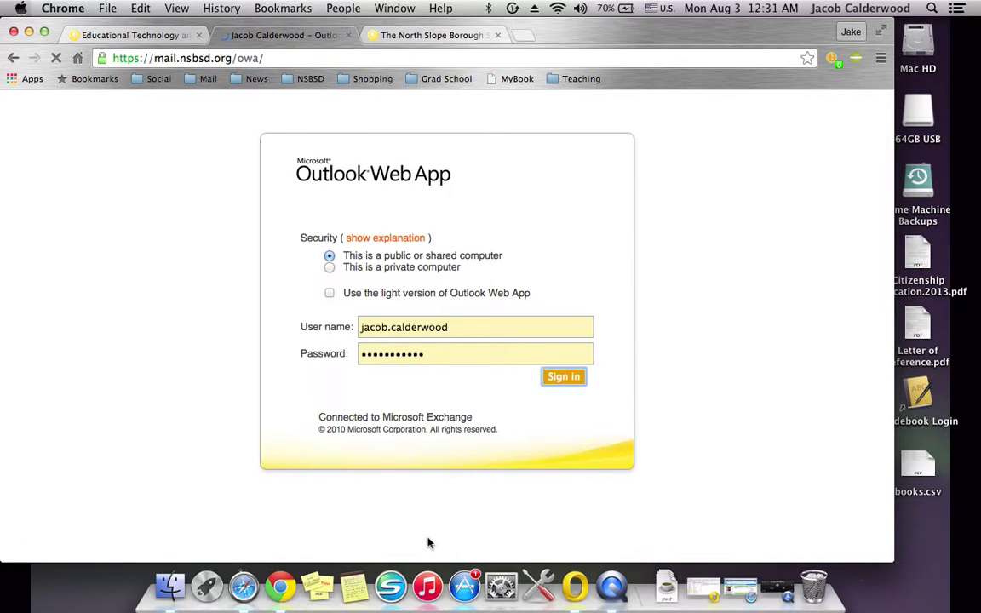
# - Switch to desktop Outlook, create a new e-mail and address it to the colleague's district (nsbsd.org) address from the suggestions
pyautogui.click(575, 587)
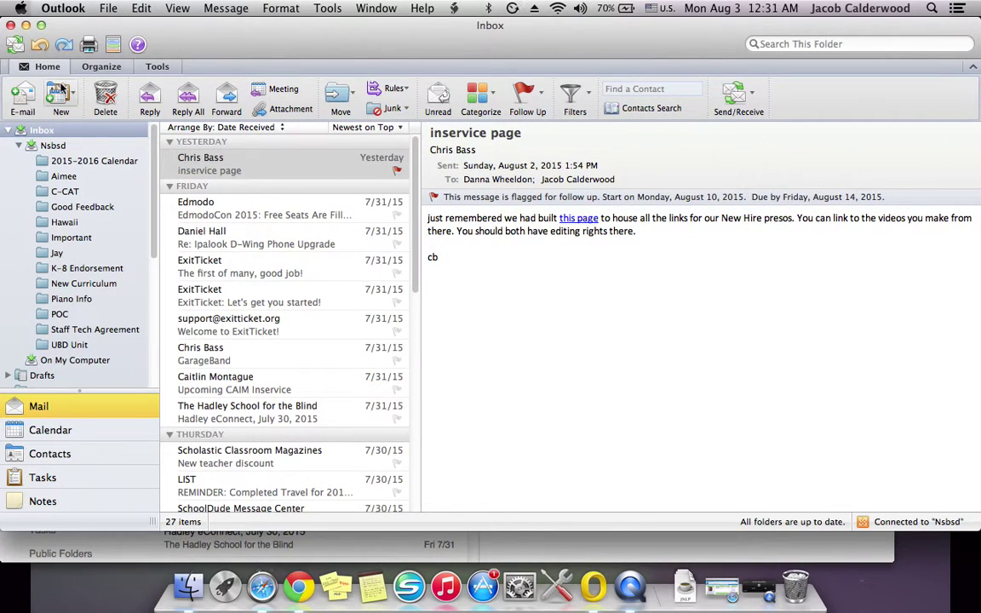
pyautogui.click(18, 91)
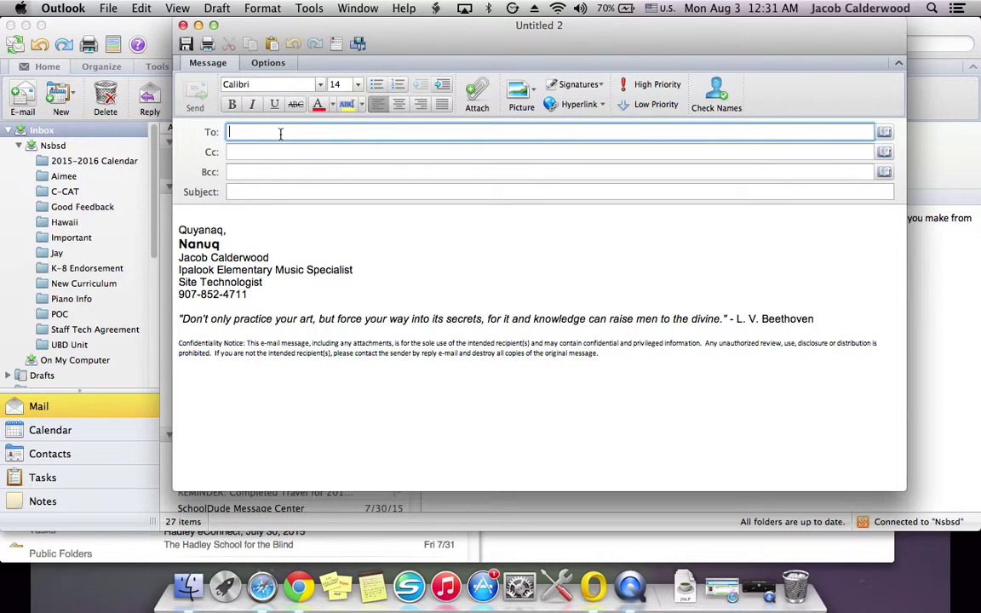
pyautogui.write('Chris')
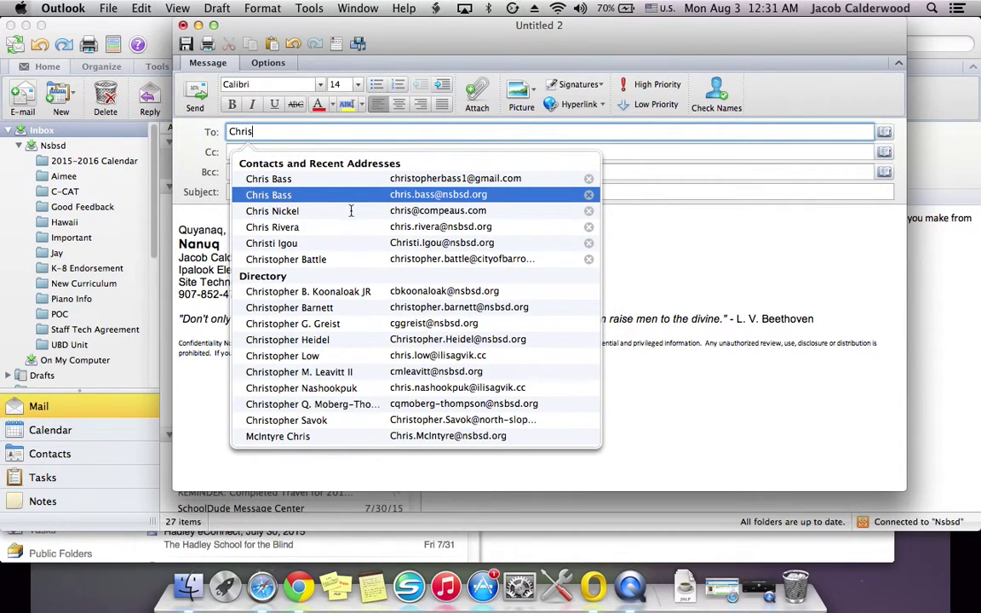
pyautogui.press('Down')
pyautogui.press('Down')
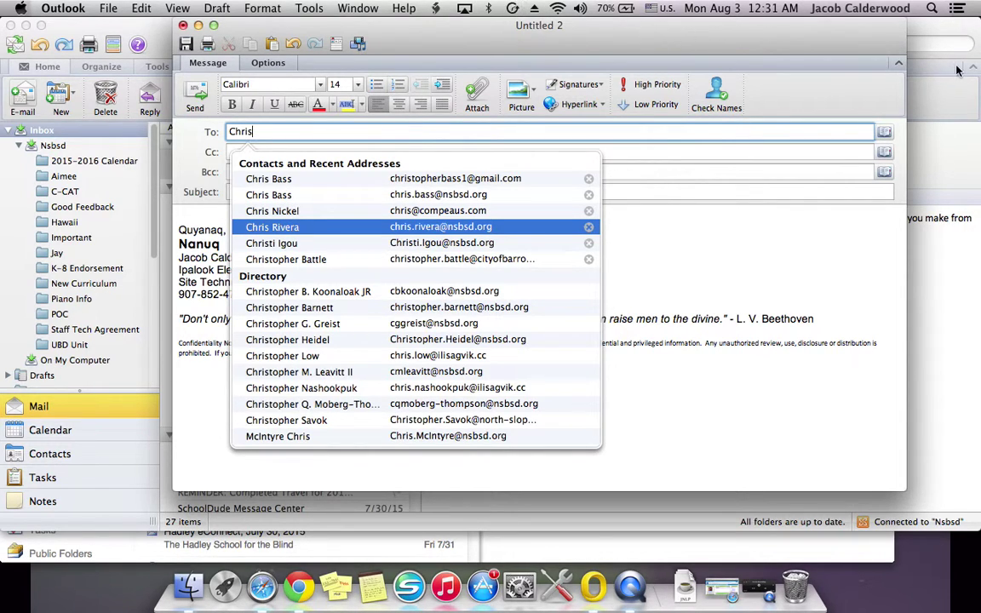
pyautogui.press('Up')
pyautogui.press('Up')
pyautogui.press('Down')
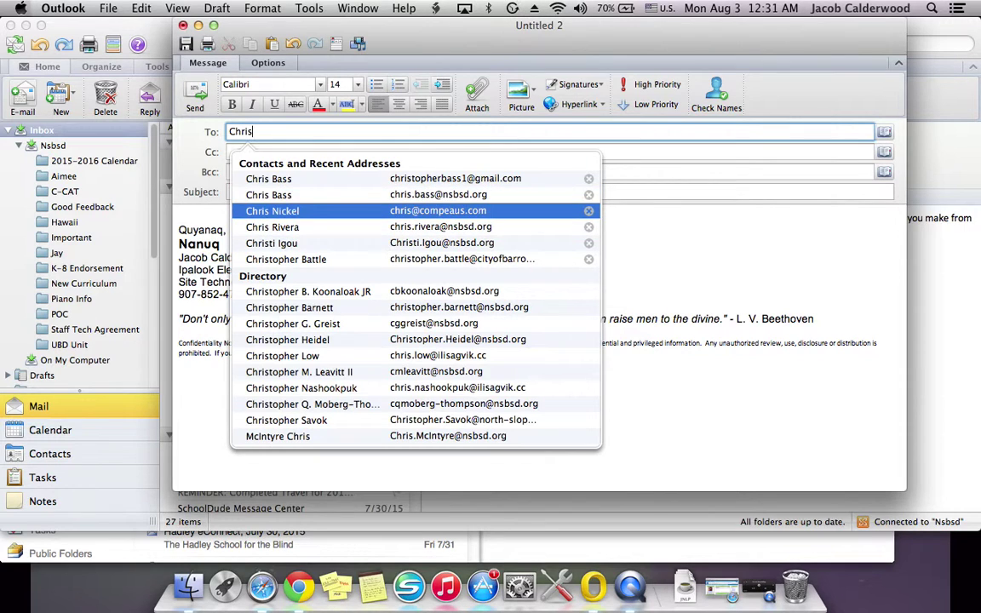
pyautogui.press('Up')
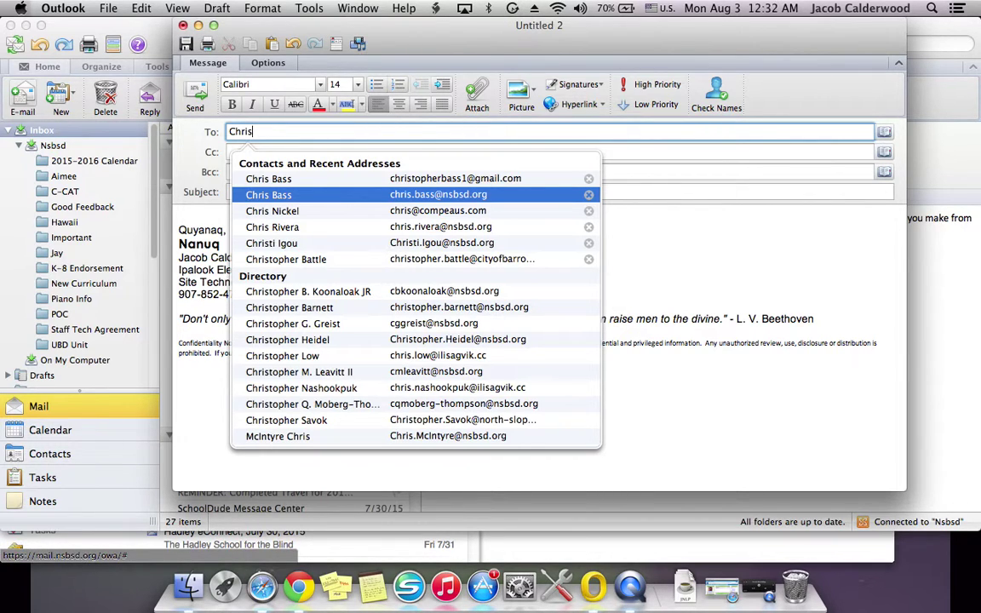
pyautogui.press('Return')
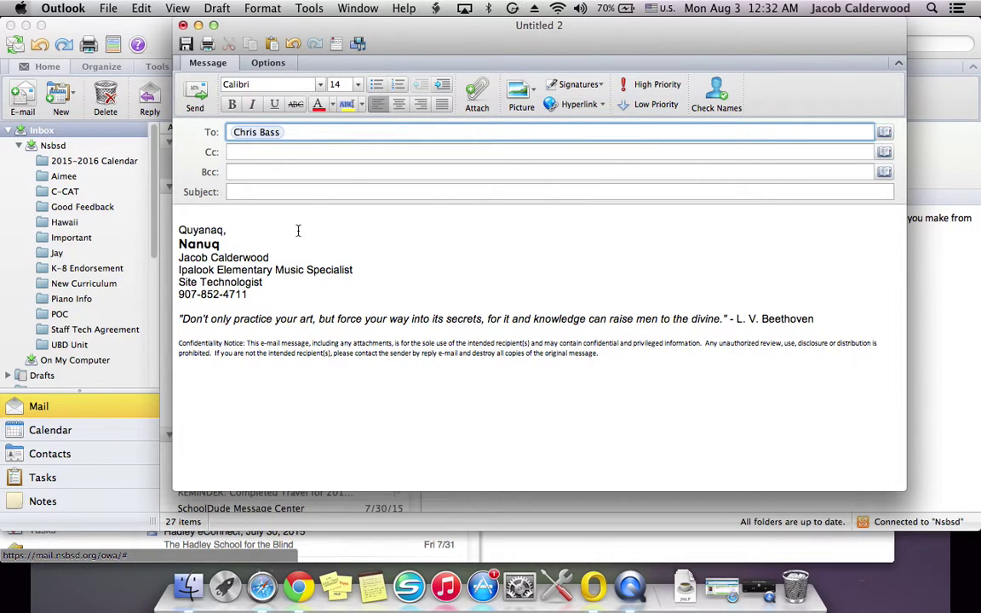
# - Add the IPK Teachers group as a Cc recipient, then remove it
pyautogui.click(292, 157)
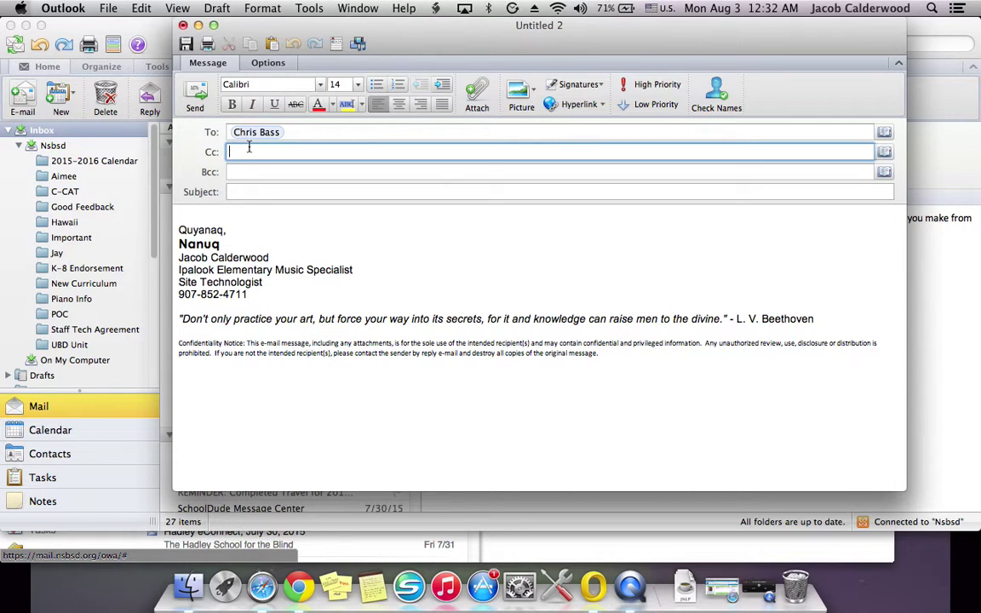
pyautogui.write('IPK')
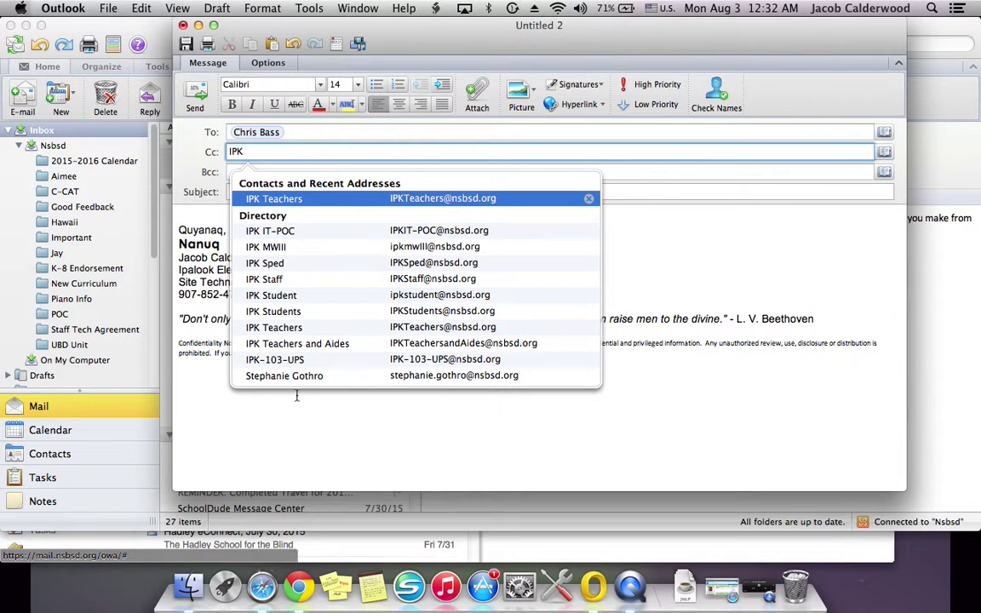
pyautogui.press('Return')
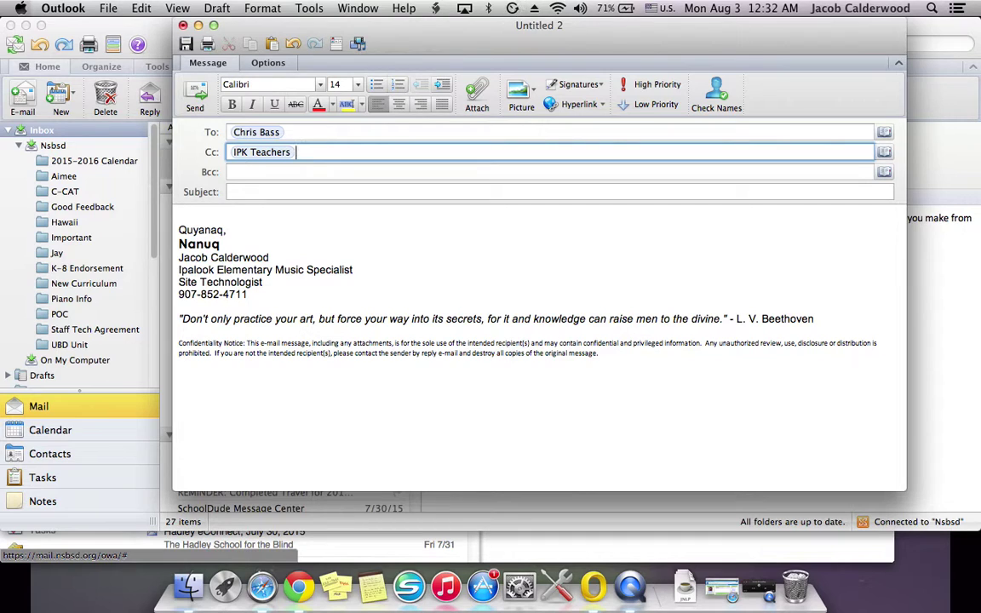
pyautogui.press('BackSpace')
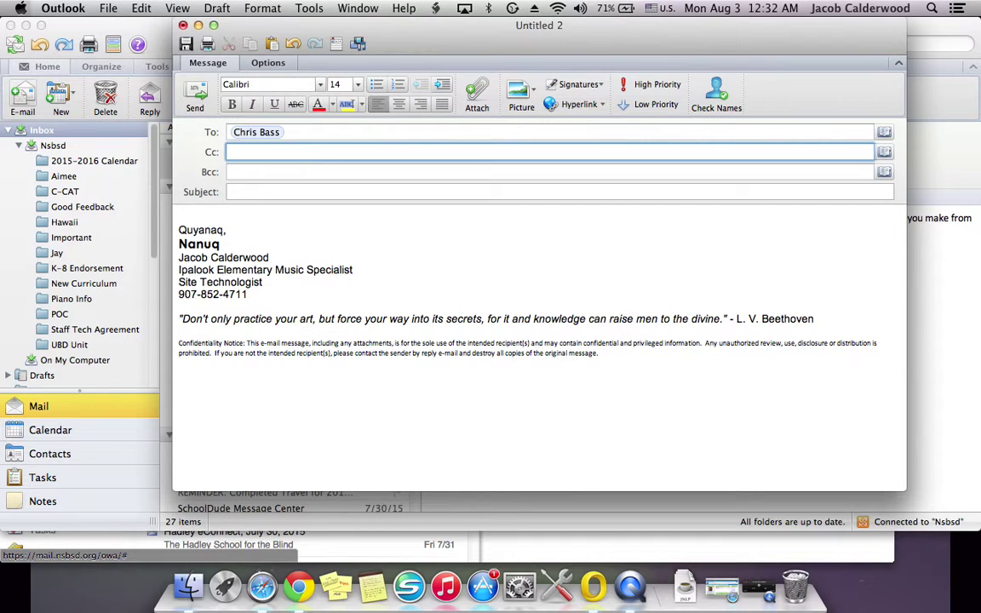
# - Look up the HMS and BHS mailing groups through the Cc field, clearing the text after each search
pyautogui.write('HMS')
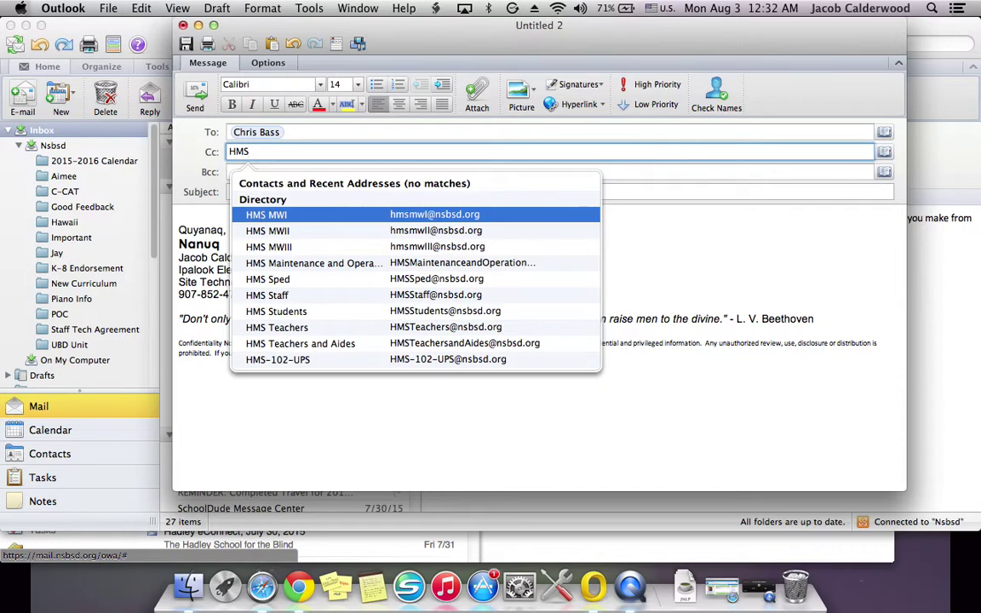
pyautogui.press('BackSpace')
pyautogui.press('BackSpace')
pyautogui.press('BackSpace')
pyautogui.write('BHS')
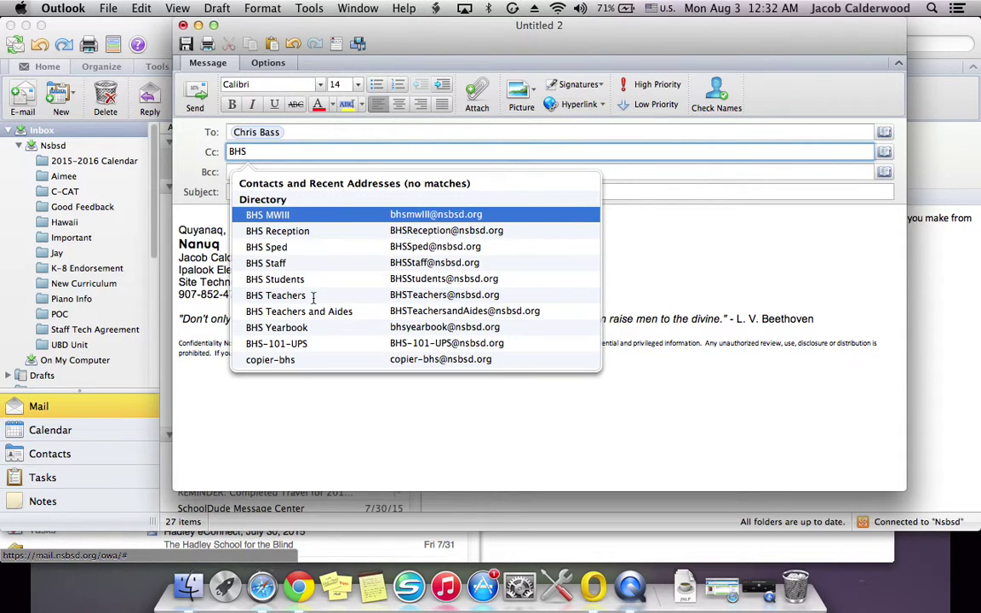
pyautogui.press('BackSpace')
pyautogui.press('BackSpace')
pyautogui.press('BackSpace')
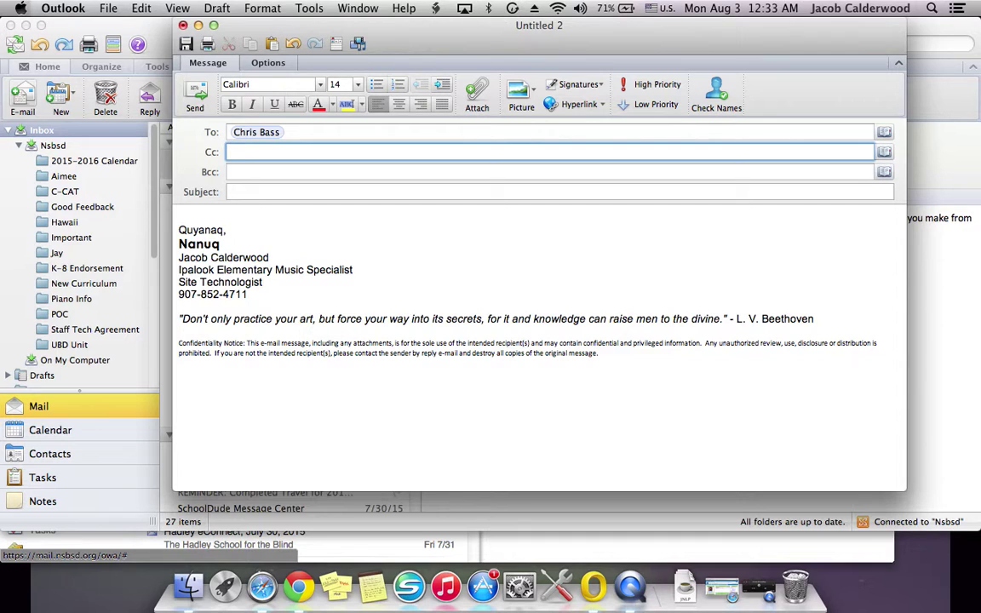
# - Look up the district-wide groups matching "NSBSD St" through the Cc field, then clear the text
pyautogui.write('NSBSD')
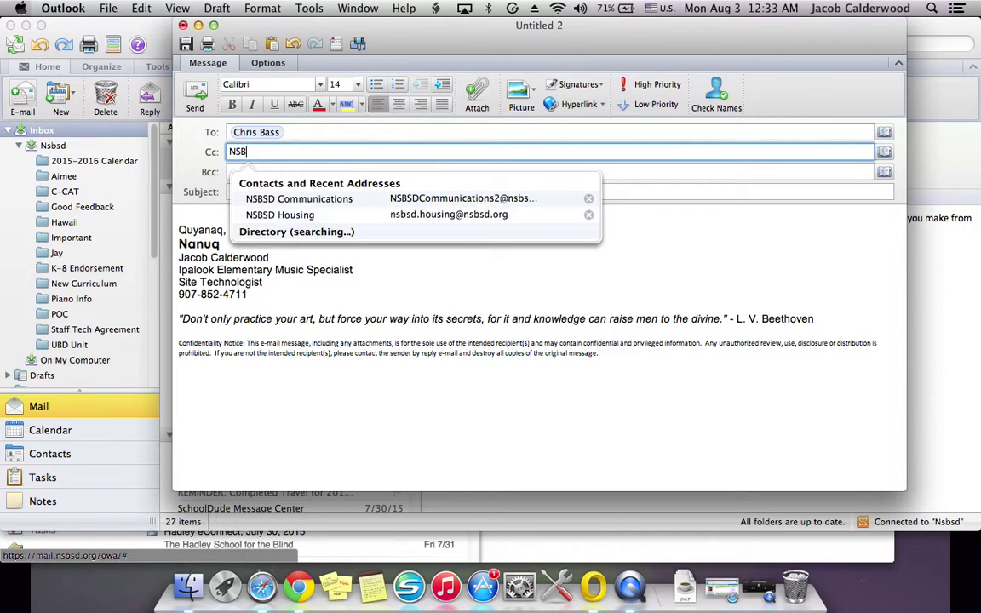
pyautogui.press('Down')
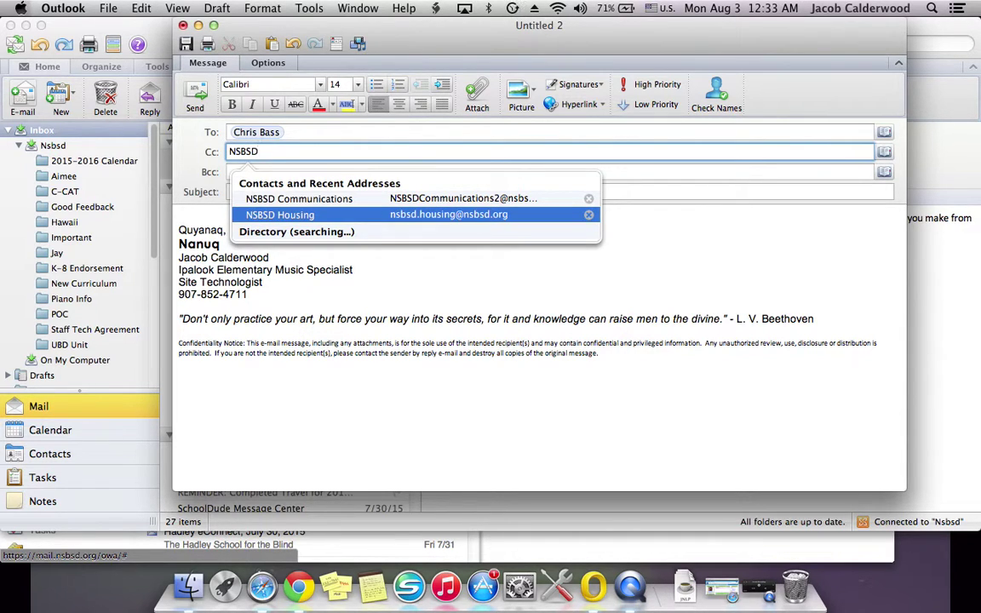
pyautogui.write('St')
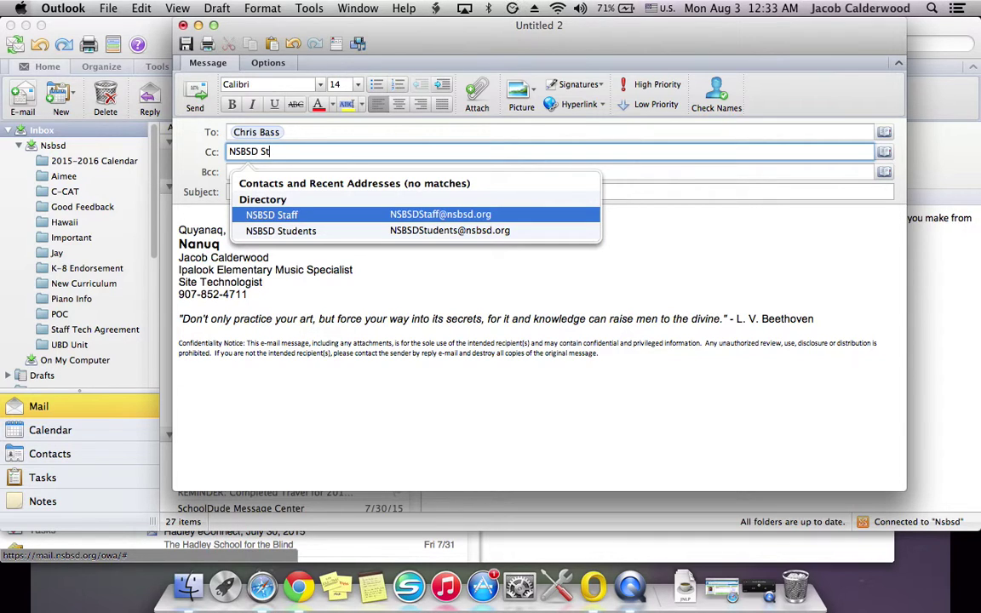
pyautogui.press('BackSpace')
pyautogui.press('BackSpace')
pyautogui.press('BackSpace')
pyautogui.press('BackSpace')
pyautogui.press('BackSpace')
pyautogui.press('BackSpace')
pyautogui.press('BackSpace')
pyautogui.press('BackSpace')
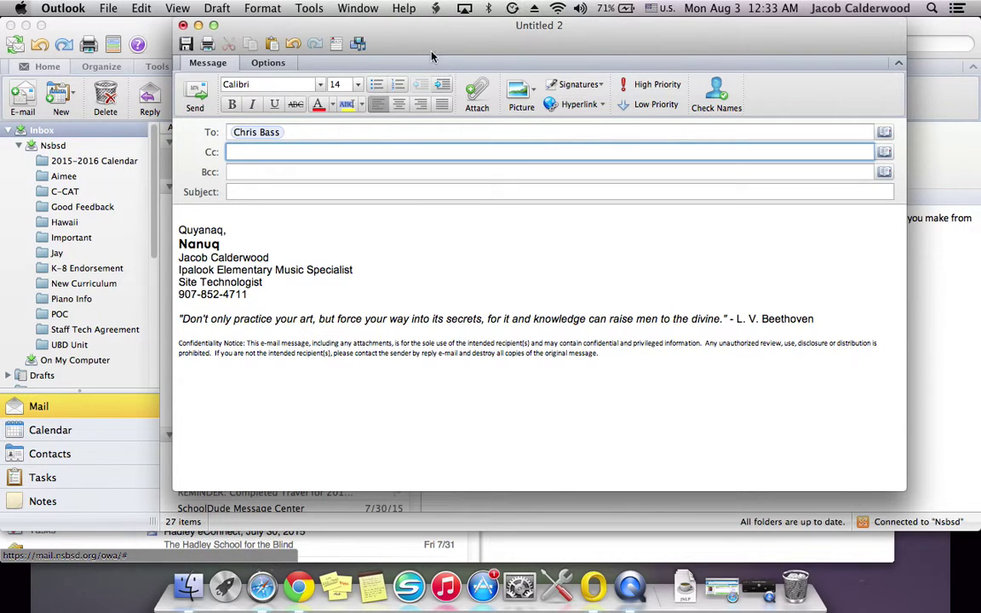
# - Close the draft e-mail and return to the inbox
pyautogui.moveTo(410, 32); pyautogui.dragTo(449, 33)
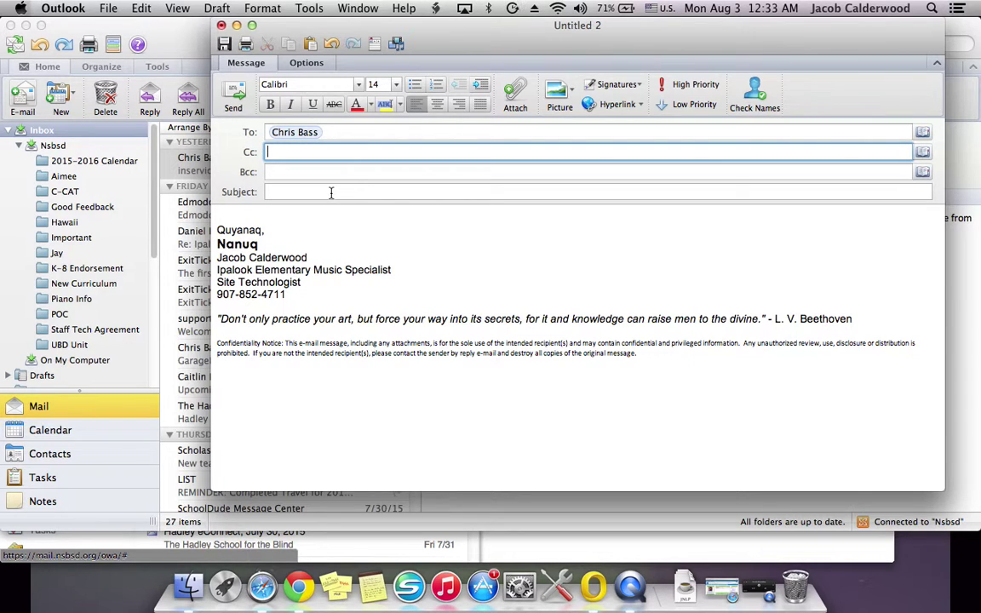
pyautogui.click(221, 25)
pyautogui.click(448, 135)
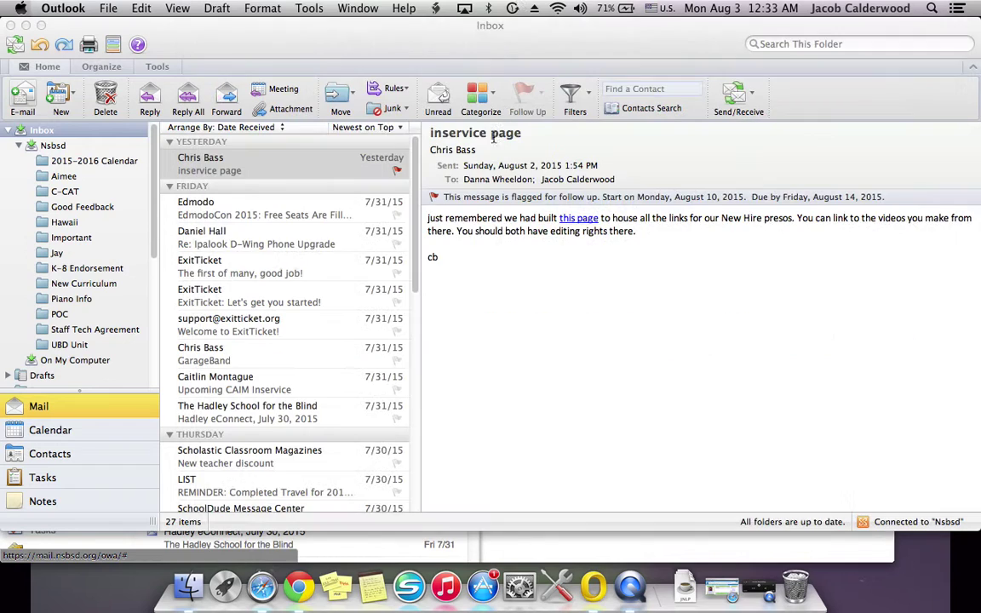
# - Switch back to the Outlook Web App in Chrome and start a new message in a repositioned window
pyautogui.click(612, 551)
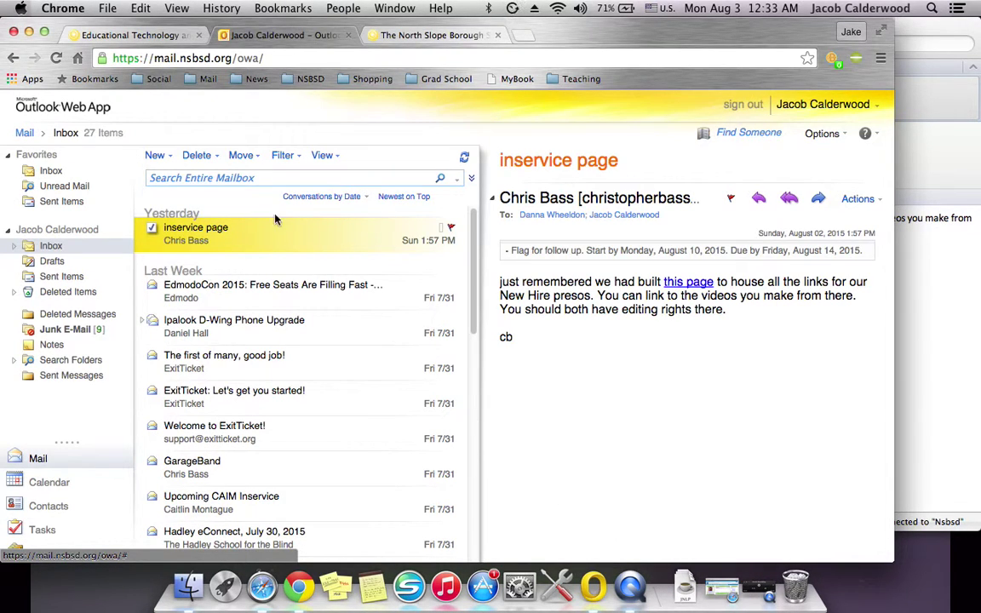
pyautogui.click(154, 159)
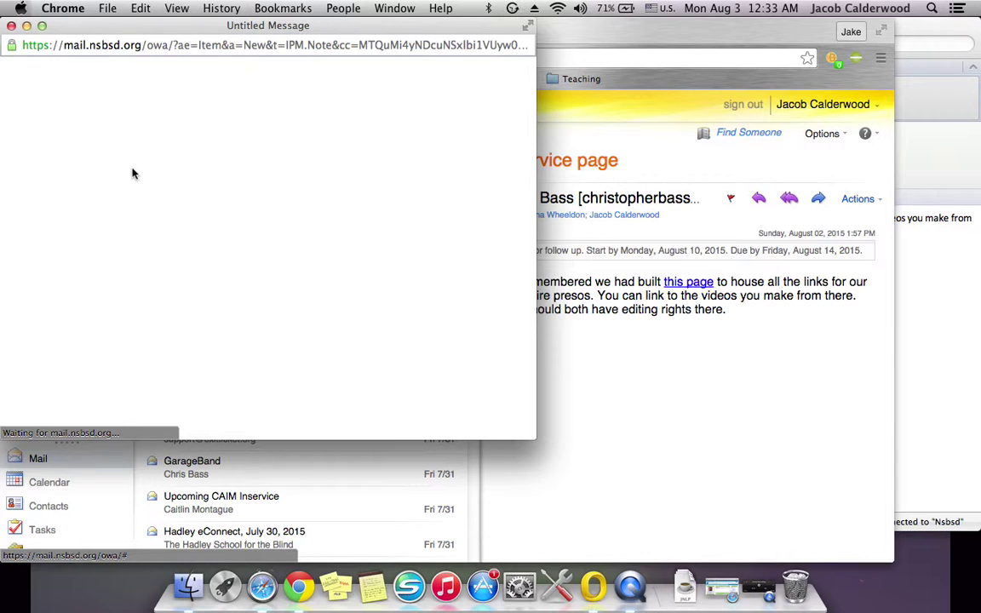
pyautogui.moveTo(125, 26); pyautogui.dragTo(345, 76)
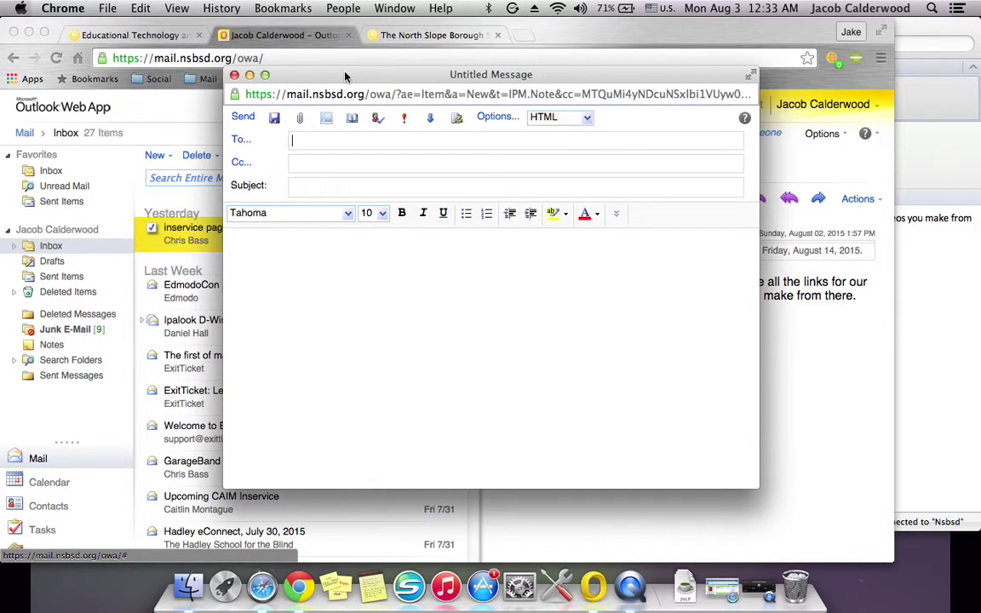
# - Try addressing the message to a suggested colleague, remove that recipient, request the To address list and close the message
pyautogui.click(301, 141)
pyautogui.write('Ch')
pyautogui.press('Return')
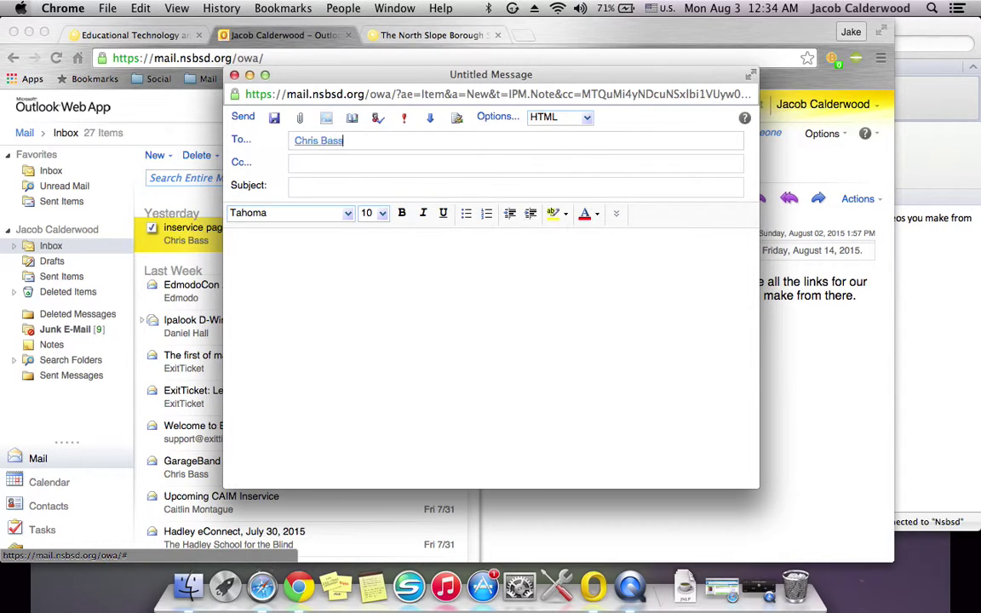
pyautogui.press('BackSpace')
pyautogui.click(244, 143)
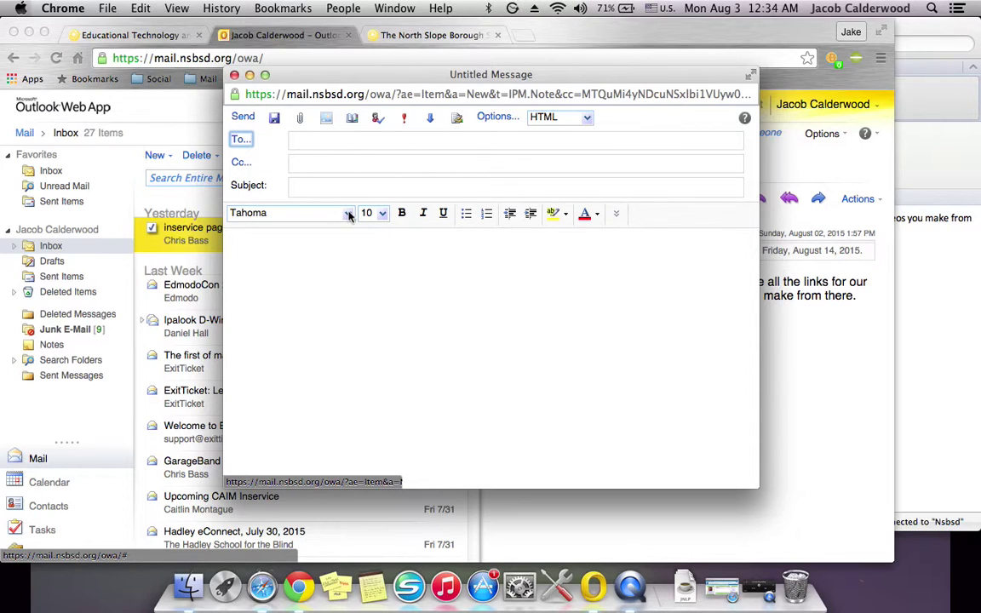
pyautogui.moveTo(349, 254)
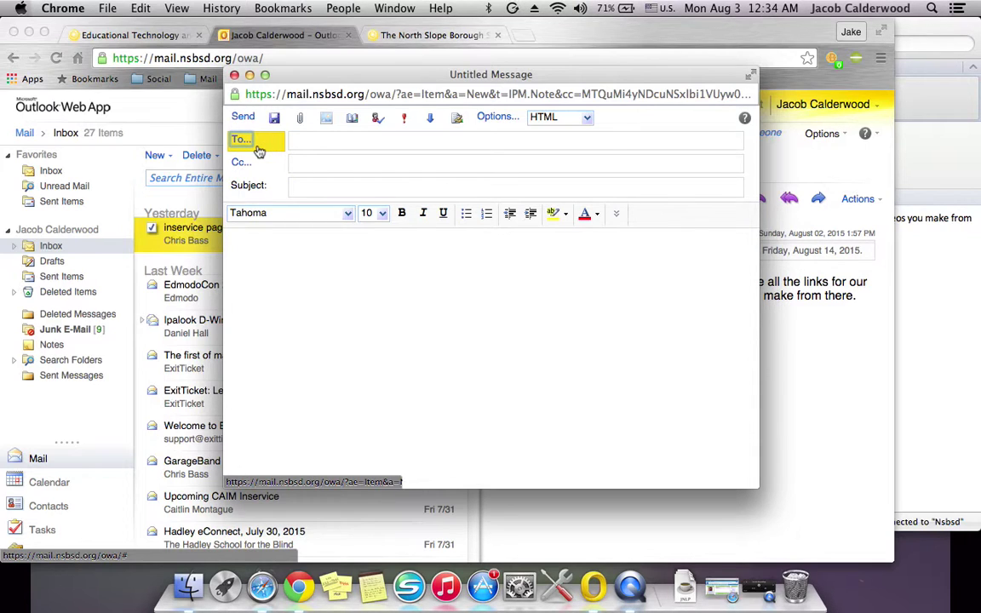
pyautogui.click(234, 75)
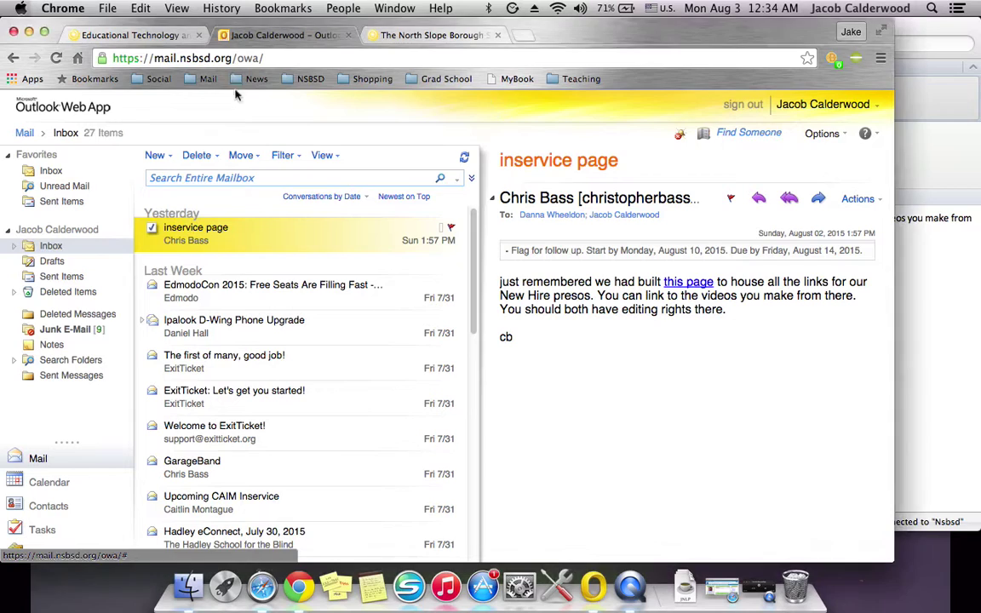
# - Start another new message from the inbox and open the address book for the To recipients
pyautogui.click(41, 251)
pyautogui.click(150, 155)
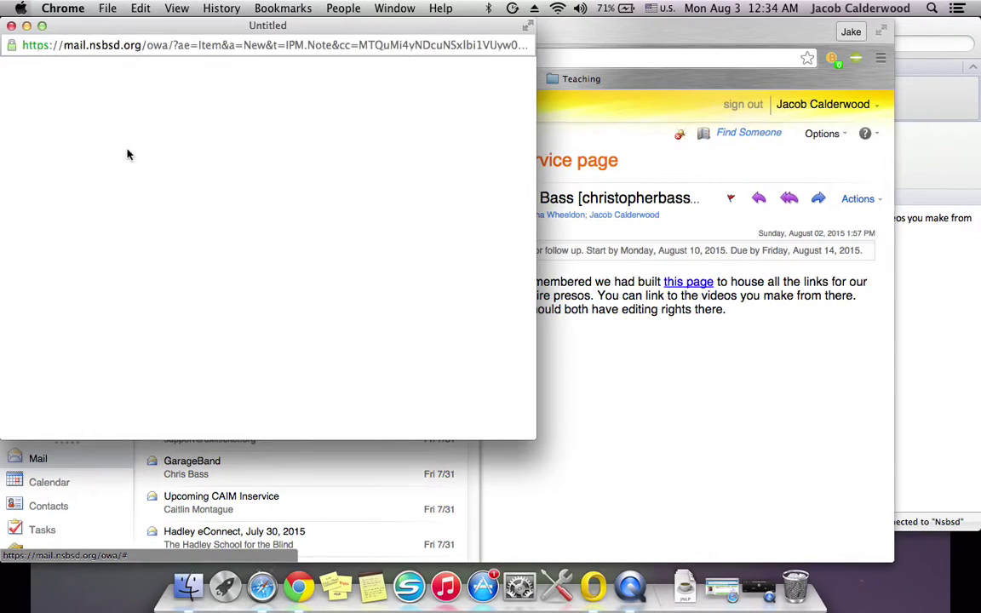
pyautogui.click(19, 91)
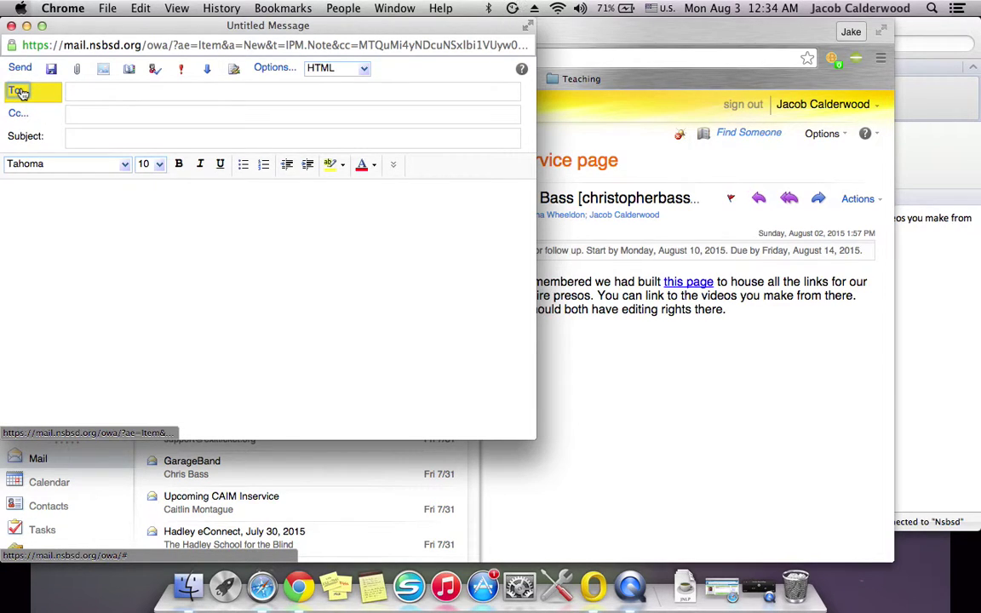